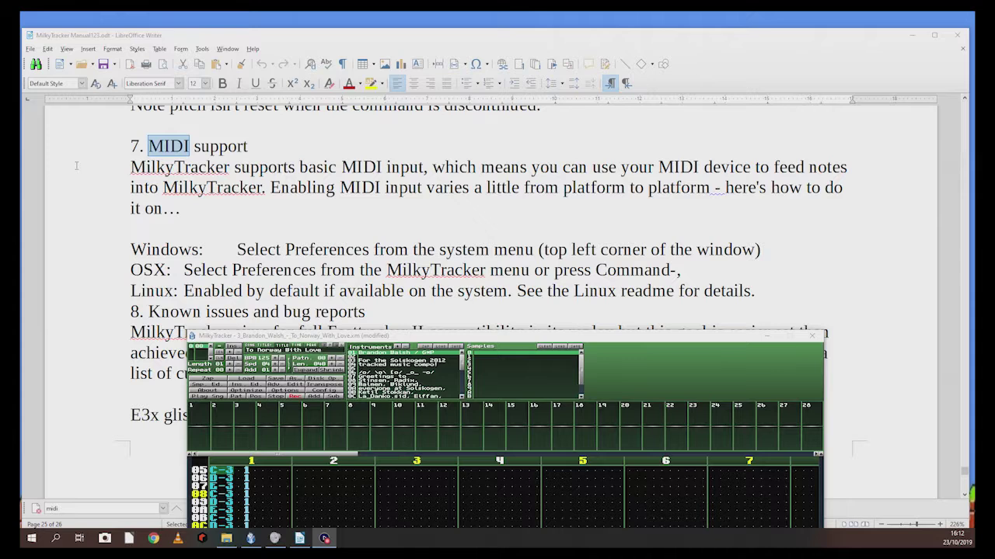
Reposition the MilkyTracker window over the manual, open its Preferences from the system menu and move the dialog clear of the tracker.
{"action": "left_click_drag", "start_coordinate": [453, 342], "coordinate": [448, 278]}
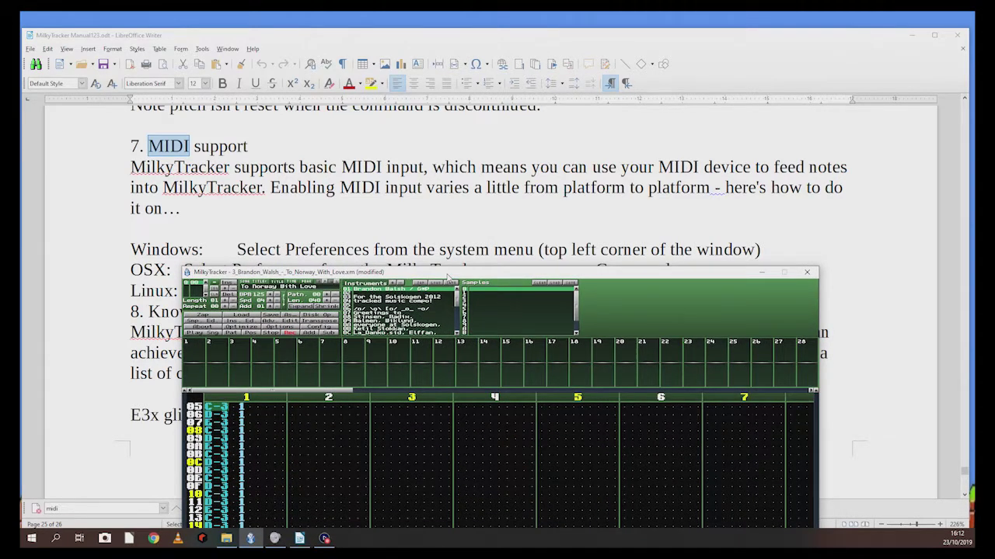
{"action": "left_click_drag", "start_coordinate": [447, 278], "coordinate": [447, 296]}
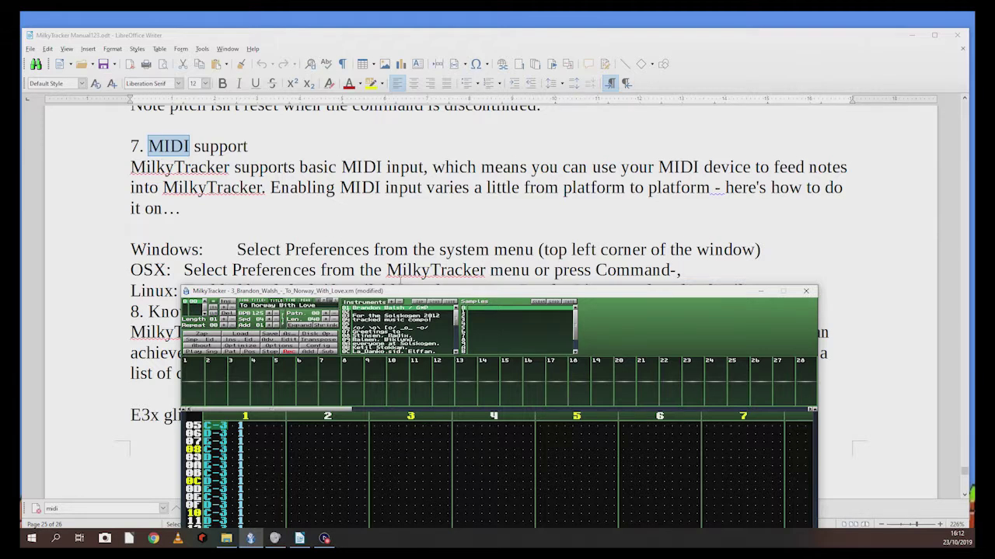
{"action": "left_click_drag", "start_coordinate": [400, 294], "coordinate": [408, 272]}
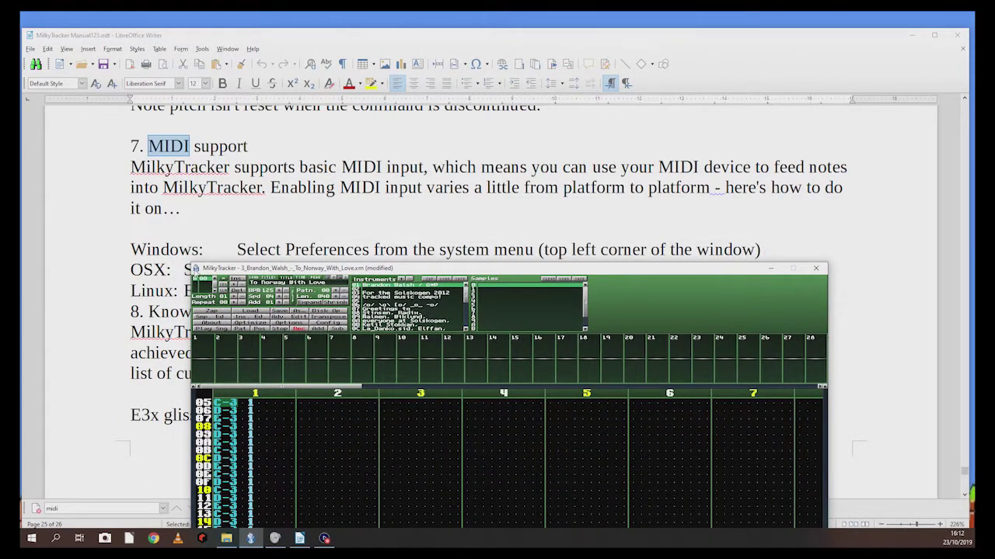
{"action": "left_click", "coordinate": [196, 268]}
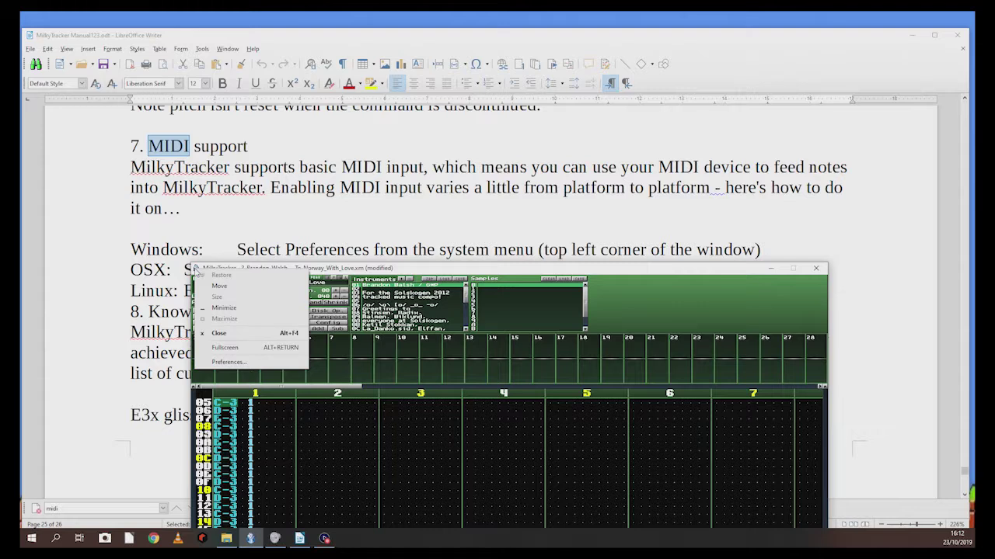
{"action": "left_click", "coordinate": [252, 366]}
{"action": "left_click_drag", "start_coordinate": [507, 463], "coordinate": [311, 233]}
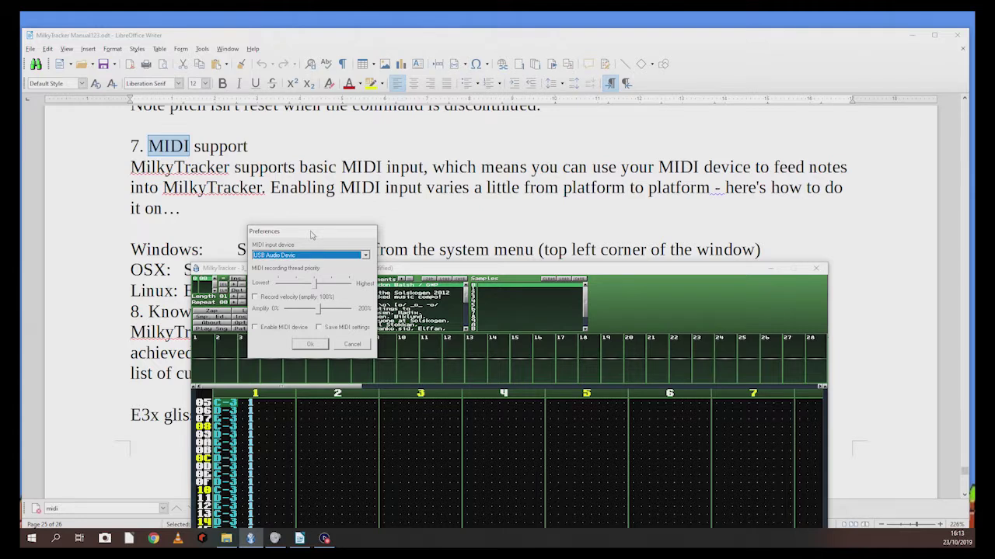
Choose USB Audio Devic as the MIDI input device, turn on Record velocity and Save MIDI settings, and accept the preferences.
{"action": "left_click", "coordinate": [365, 256]}
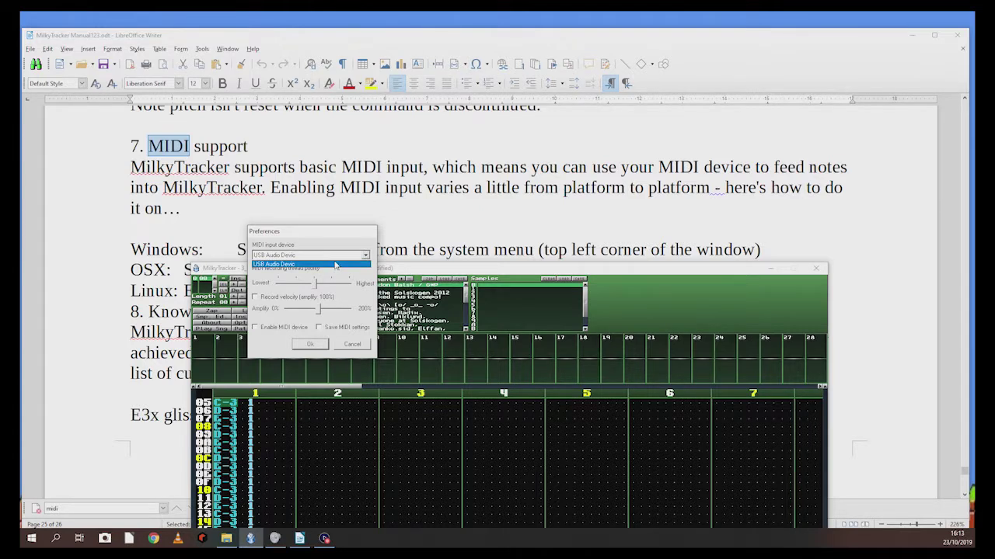
{"action": "left_click", "coordinate": [335, 266]}
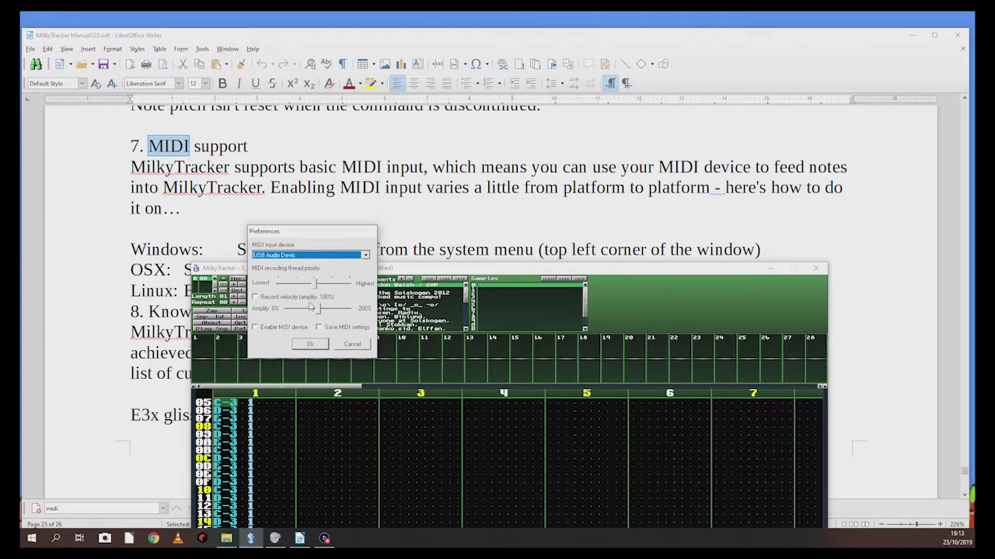
{"action": "left_click", "coordinate": [256, 300]}
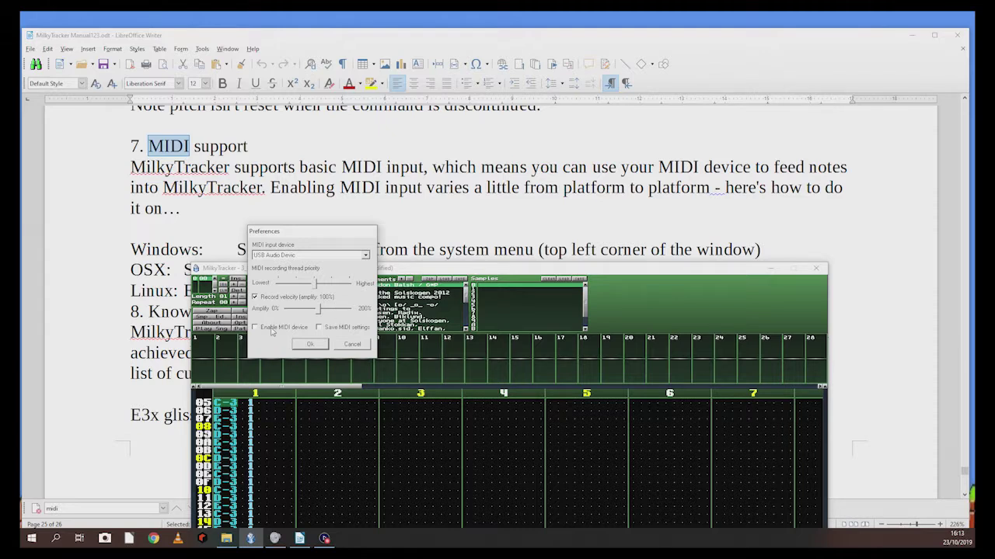
{"action": "left_click", "coordinate": [341, 328]}
{"action": "left_click", "coordinate": [312, 344]}
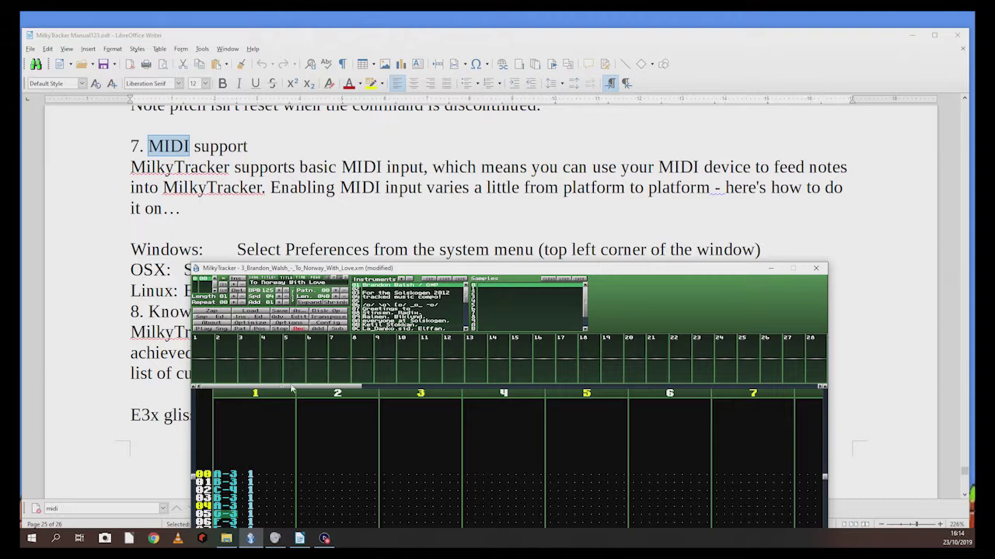
Show the full tracker window and, in record mode, clear all entries from channel 1 of the pattern, rows 00 through 1D.
{"action": "left_click_drag", "start_coordinate": [462, 271], "coordinate": [415, 38]}
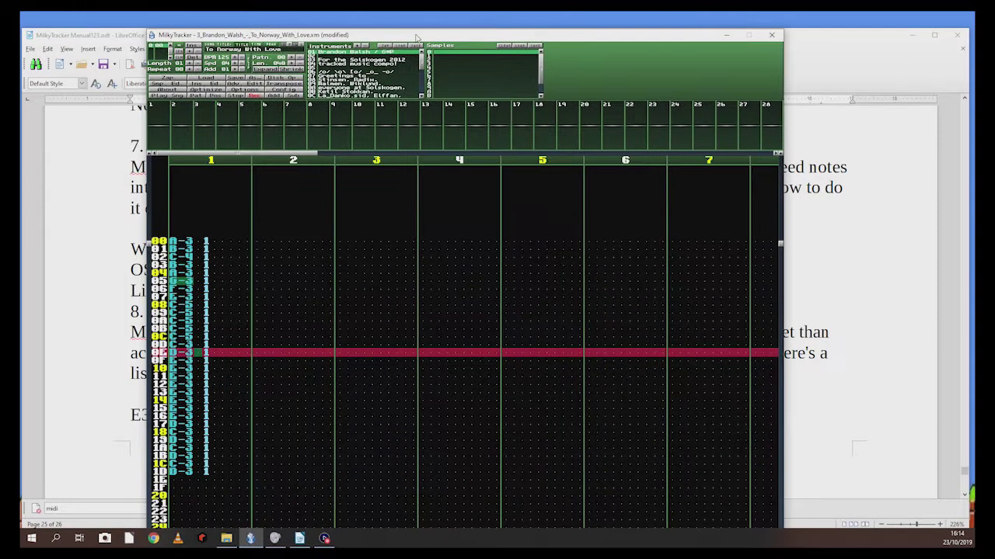
{"action": "key", "text": "space"}
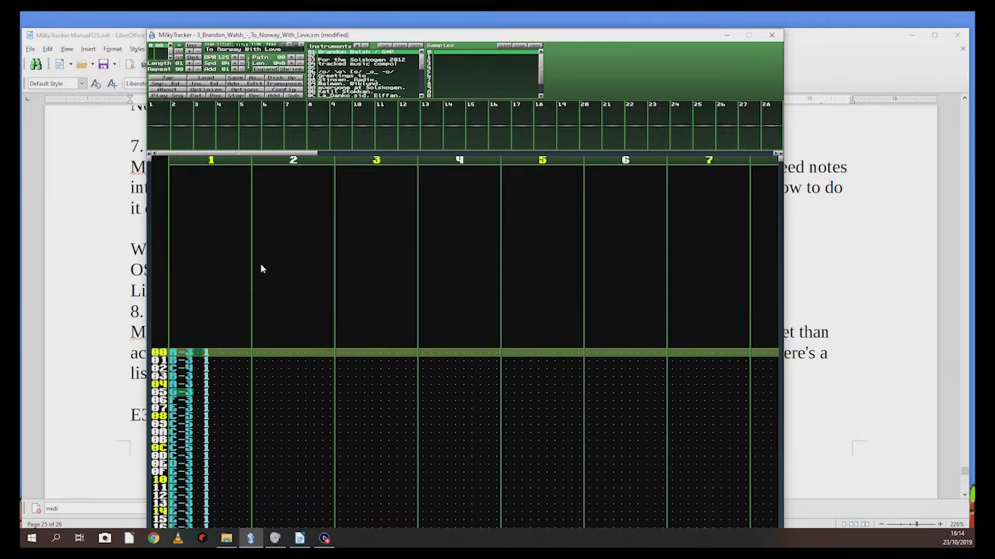
{"action": "key", "text": "space"}
{"action": "key", "text": "Delete"}
{"action": "key", "text": "Delete"}
{"action": "key", "text": "Delete"}
{"action": "key", "text": "Delete"}
{"action": "key", "text": "Delete"}
{"action": "key", "text": "Delete"}
{"action": "key", "text": "Delete"}
{"action": "key", "text": "Delete"}
{"action": "key", "text": "Delete"}
{"action": "key", "text": "Delete"}
{"action": "key", "text": "Delete"}
{"action": "key", "text": "Delete"}
{"action": "key", "text": "Delete"}
{"action": "key", "text": "Delete"}
{"action": "key", "text": "Delete"}
{"action": "key", "text": "Delete"}
{"action": "key", "text": "Delete"}
{"action": "key", "text": "Delete"}
{"action": "key", "text": "Delete"}
{"action": "key", "text": "Delete"}
{"action": "key", "text": "Delete"}
{"action": "key", "text": "Delete"}
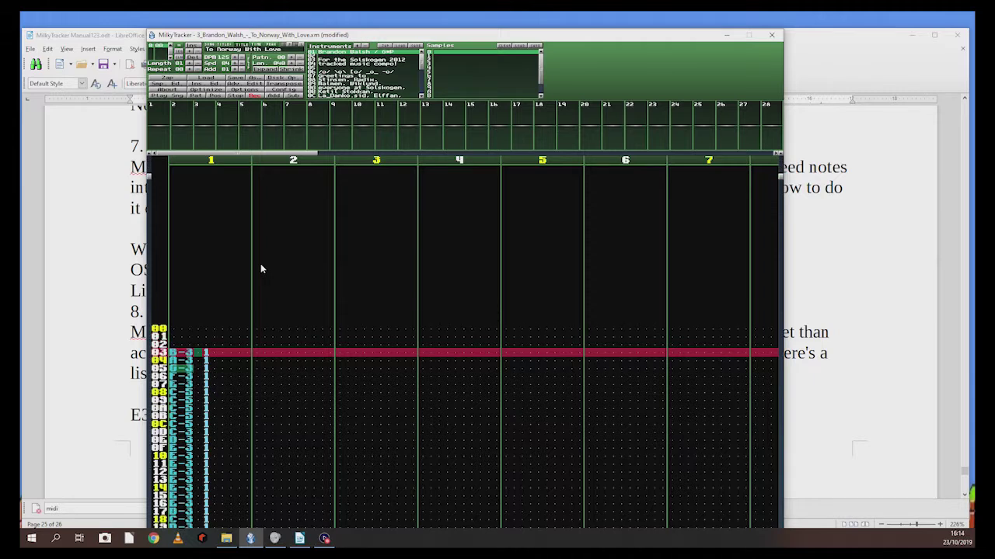
{"action": "scroll", "coordinate": [261, 269], "scroll_direction": "up", "scroll_amount": 4}
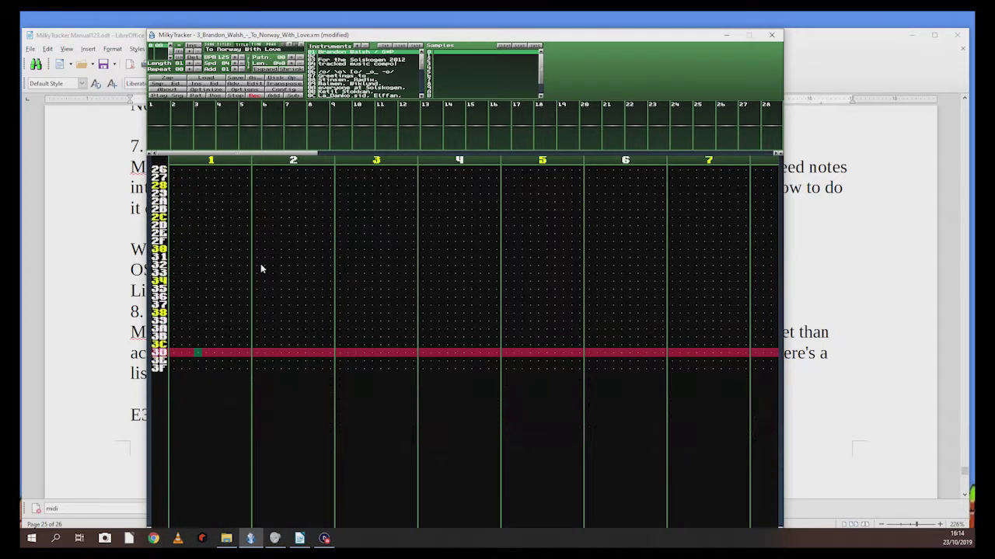
{"action": "scroll", "coordinate": [261, 269], "scroll_direction": "up", "scroll_amount": 10}
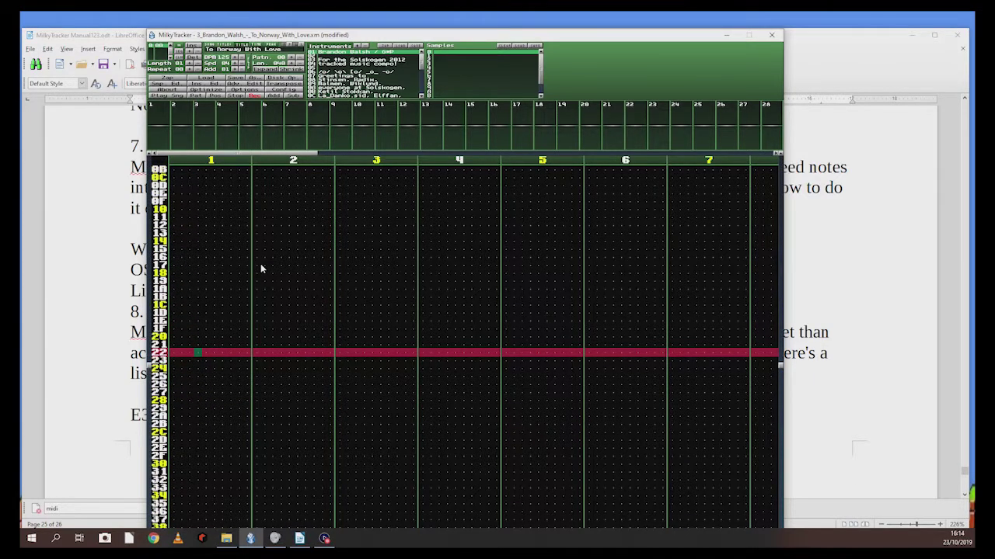
{"action": "scroll", "coordinate": [261, 269], "scroll_direction": "up", "scroll_amount": 4}
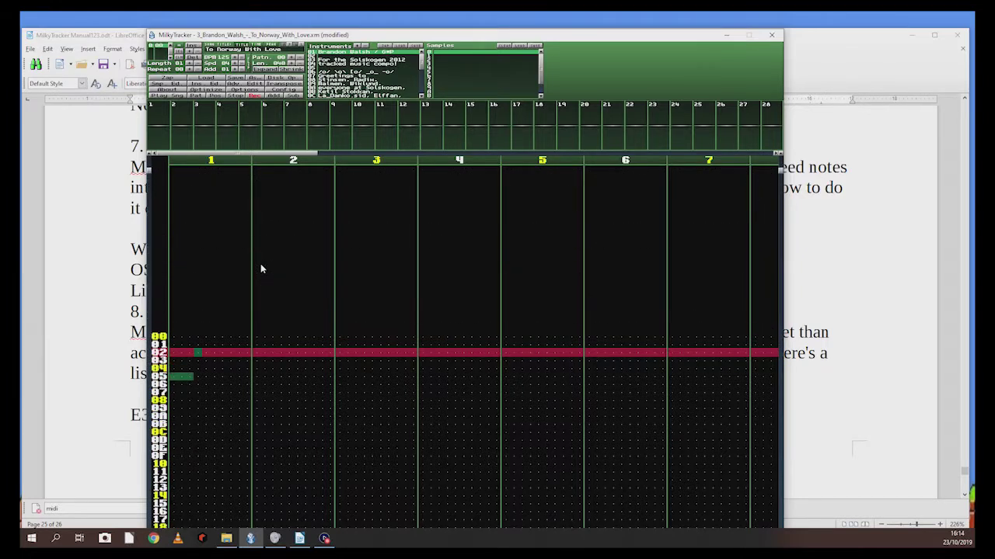
In record mode, enter B0 in rows 00 to 02 and C0 in rows 03 to 10 of channel 1's instrument column.
{"action": "key", "text": "space"}
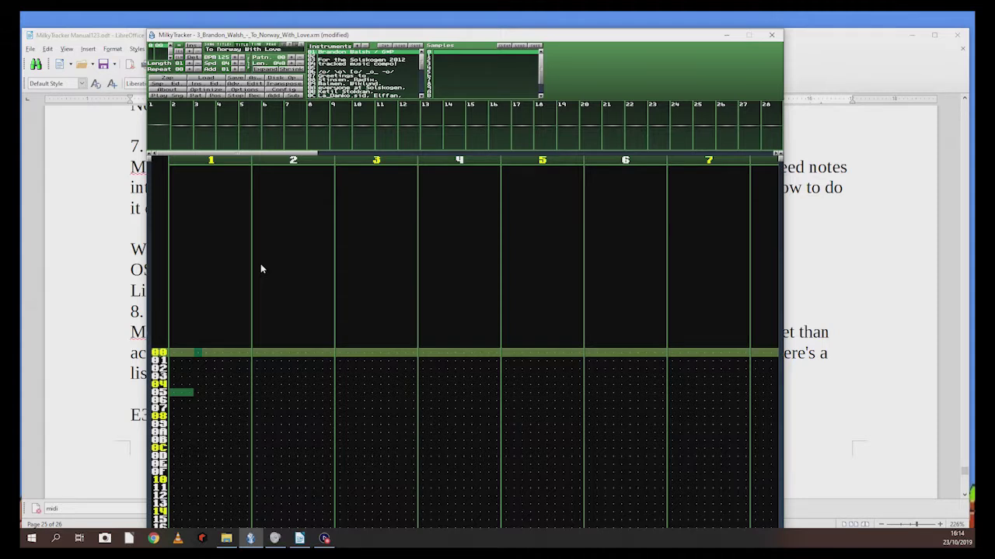
{"action": "key", "text": "space"}
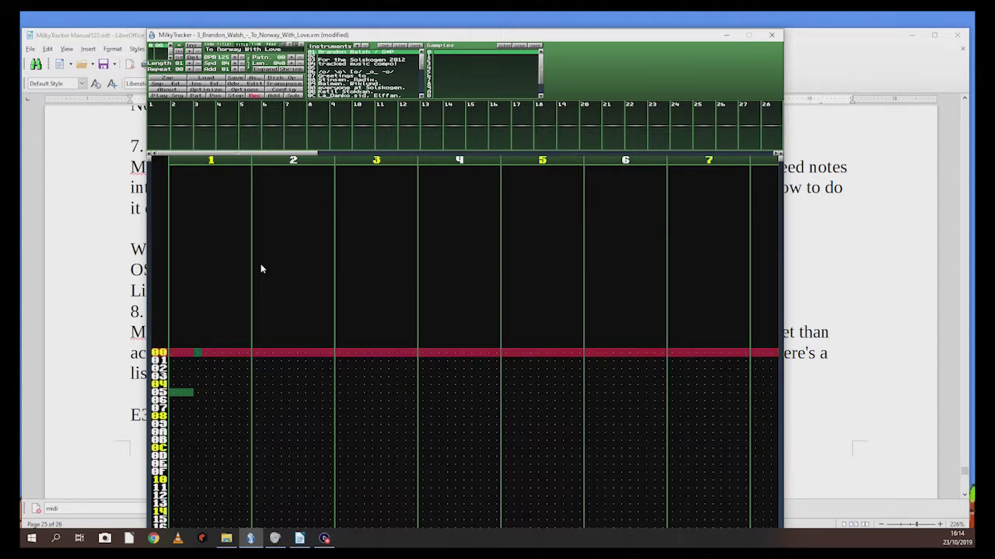
{"action": "key", "text": "b"}
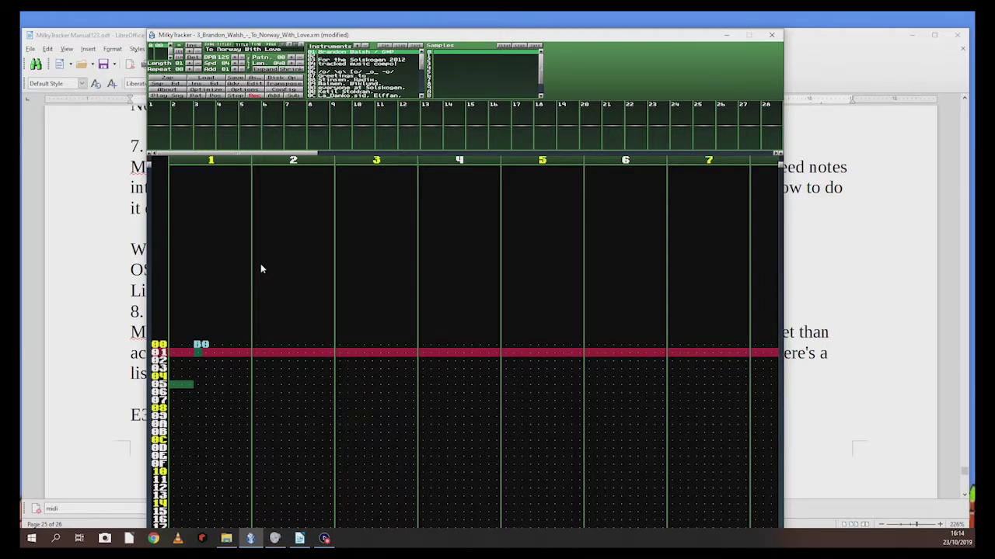
{"action": "key", "text": "b"}
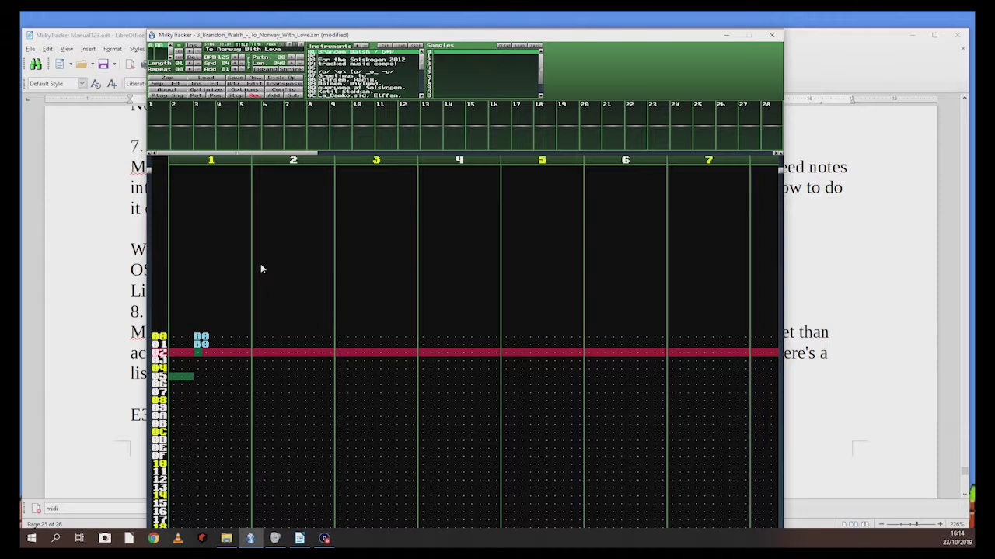
{"action": "key", "text": "b"}
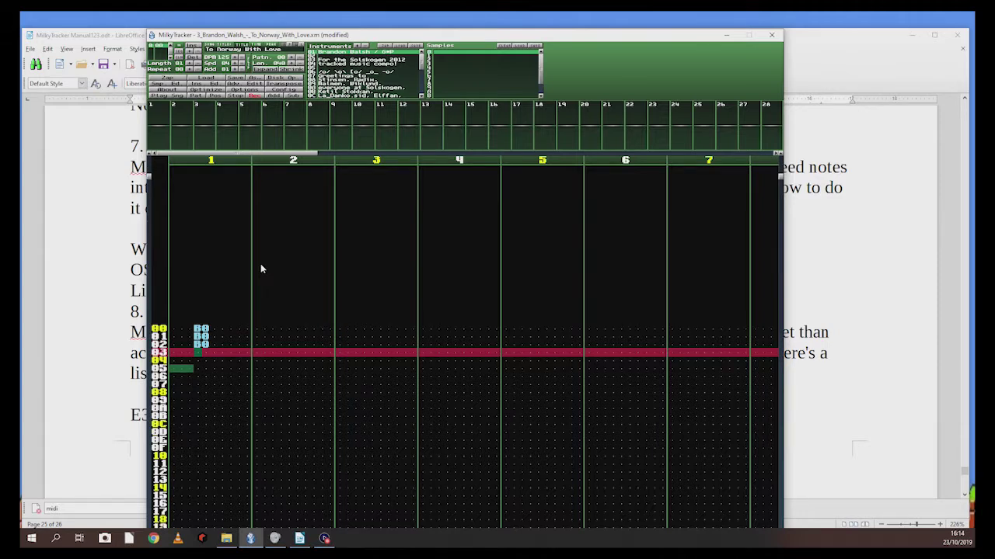
{"action": "key", "text": "c"}
{"action": "key", "text": "c"}
{"action": "key", "text": "c"}
{"action": "key", "text": "c"}
{"action": "key", "text": "c"}
{"action": "key", "text": "c"}
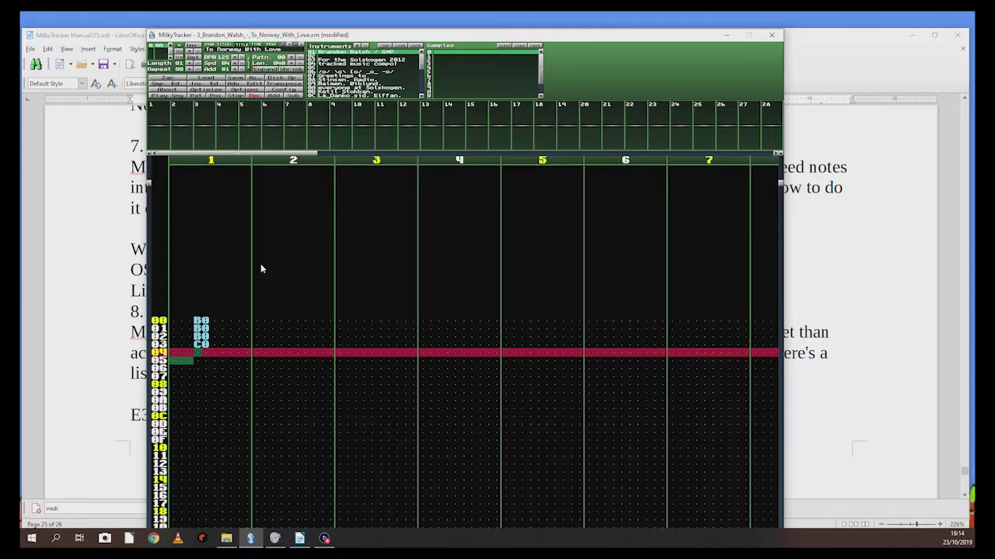
{"action": "key", "text": "c"}
{"action": "key", "text": "c"}
{"action": "key", "text": "c"}
{"action": "key", "text": "c"}
{"action": "key", "text": "c"}
{"action": "key", "text": "c"}
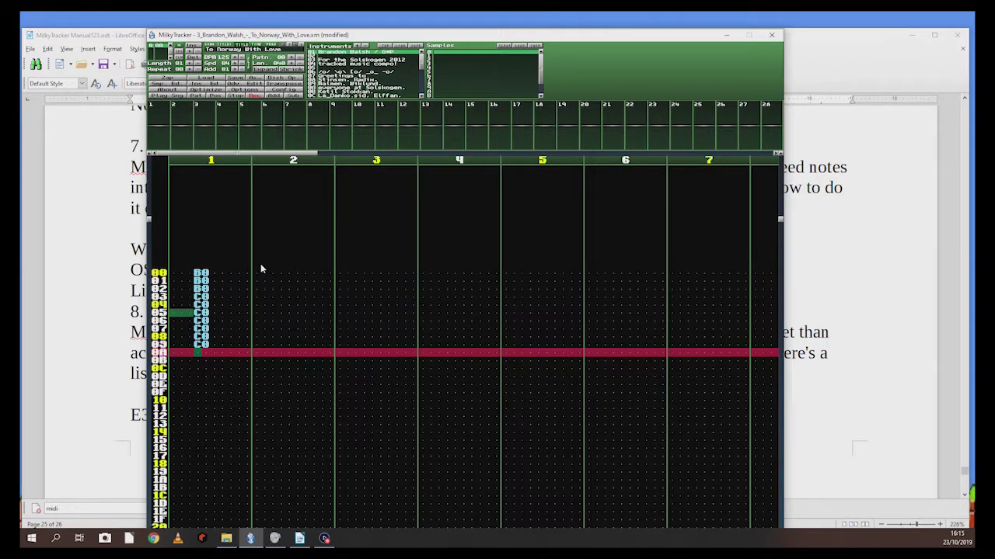
{"action": "key", "text": "c"}
{"action": "key", "text": "c"}
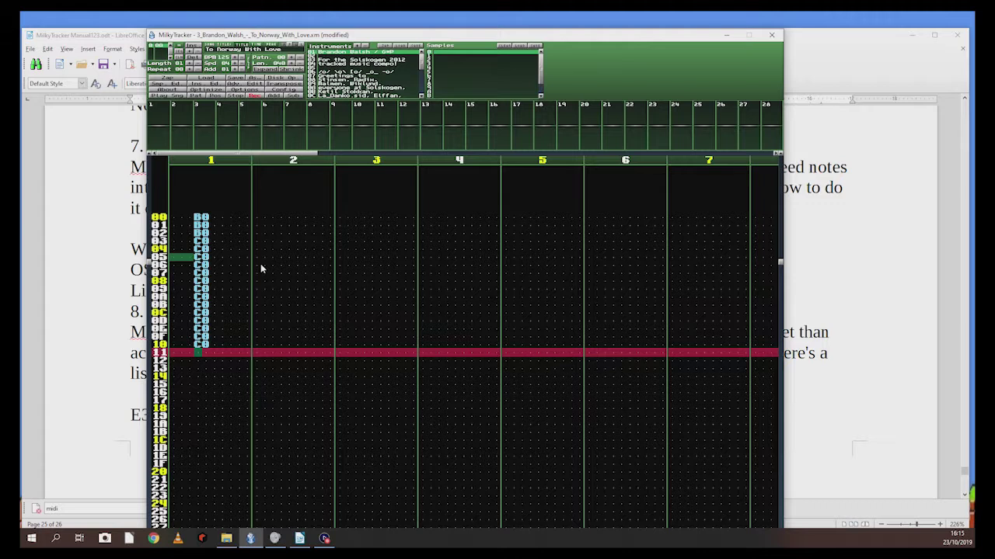
Play the current pattern, view the quick playback options without changing them, and stop playback.
{"action": "left_click", "coordinate": [197, 95]}
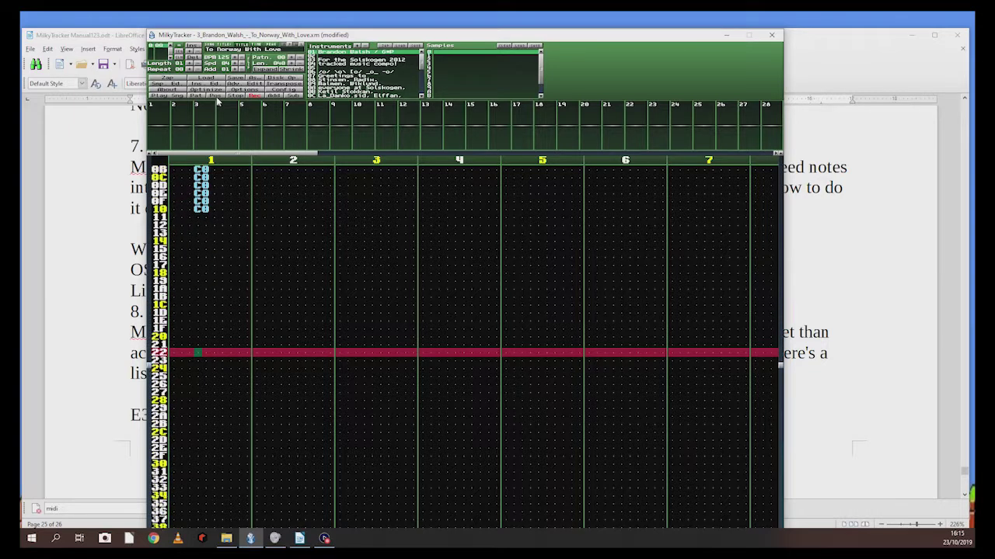
{"action": "left_click", "coordinate": [241, 91]}
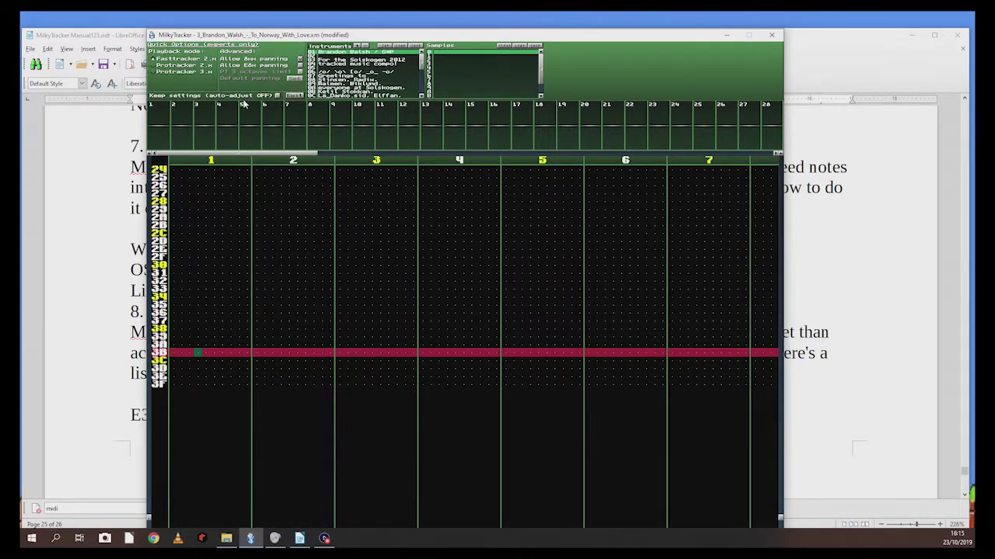
{"action": "left_click", "coordinate": [297, 95]}
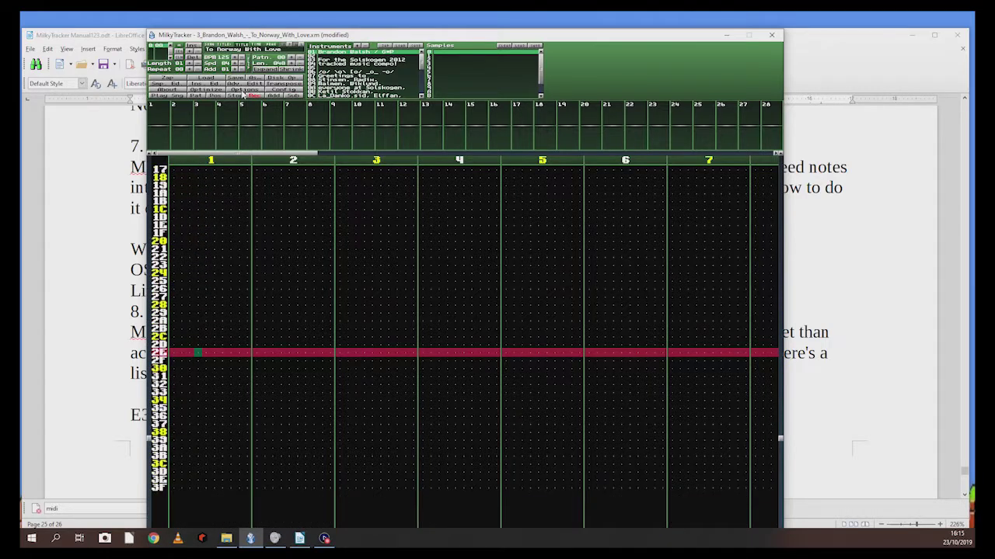
{"action": "left_click", "coordinate": [236, 95]}
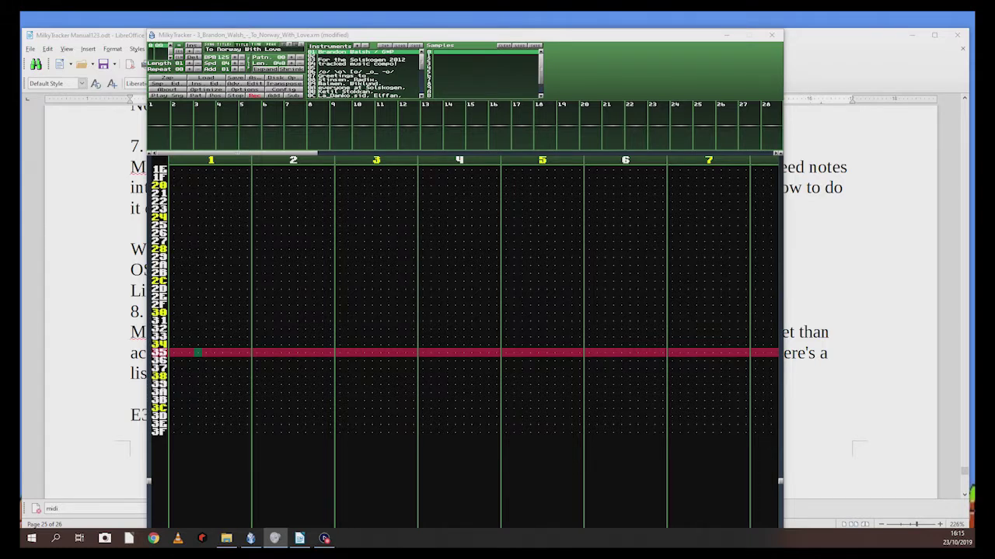
Enter B0 at row 35 of channel 1, and reposition and widen the Windows Volume Mixer so every application's level fits.
{"action": "type", "text": "b8"}
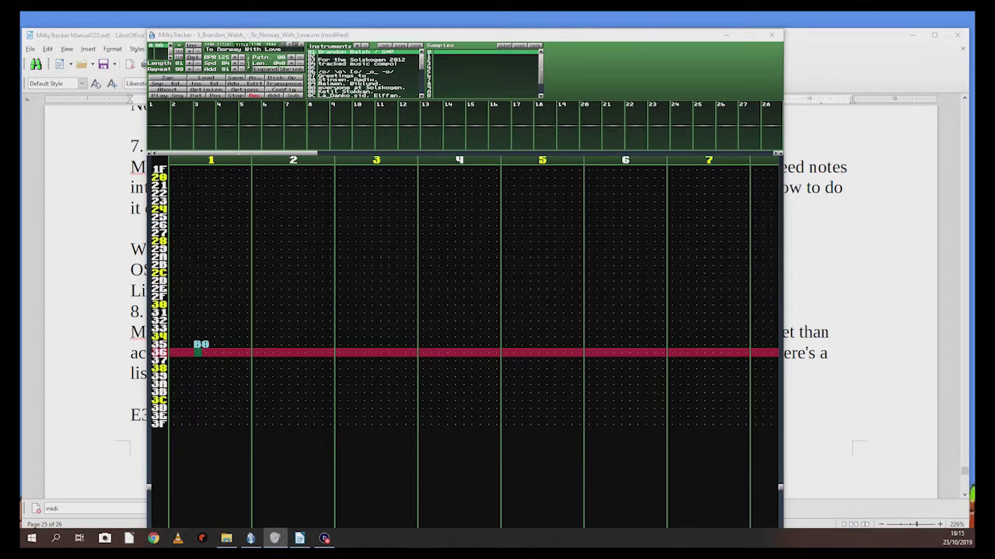
{"action": "left_click_drag", "start_coordinate": [311, 260], "coordinate": [393, 249]}
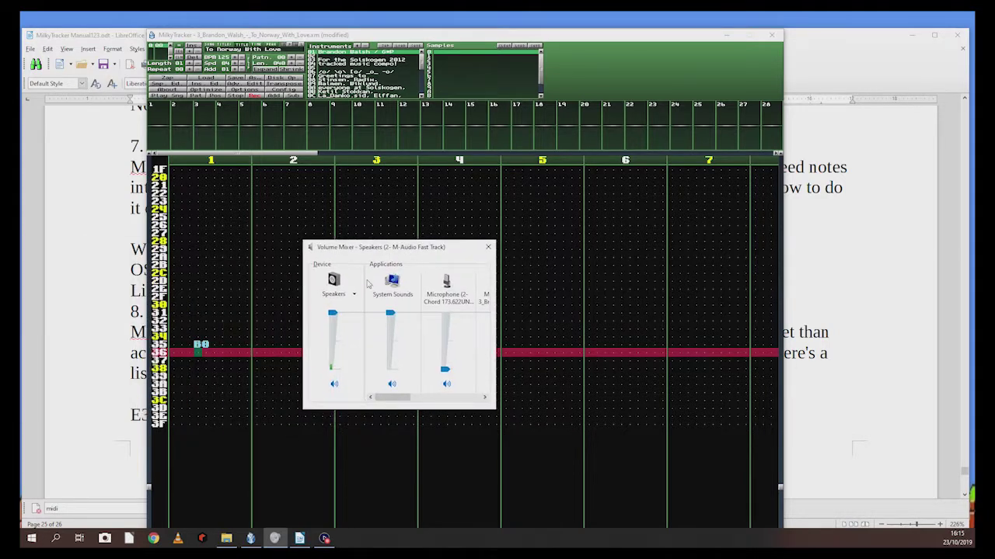
{"action": "left_click_drag", "start_coordinate": [501, 315], "coordinate": [833, 266]}
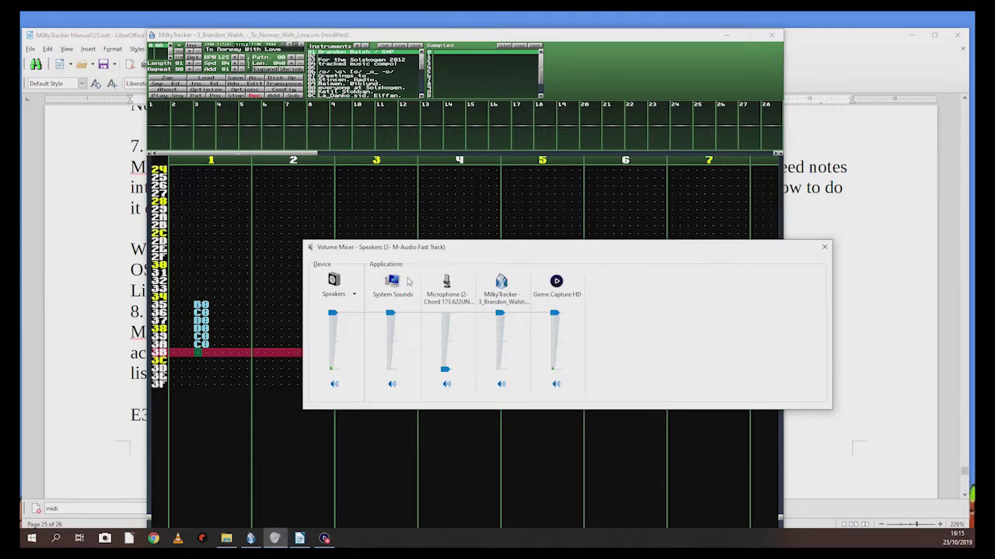
Unmute Realtek Digital Output in the Volume Mixer and return the mixer to Speakers (2- M-Audio Fast Track).
{"action": "left_click", "coordinate": [352, 299]}
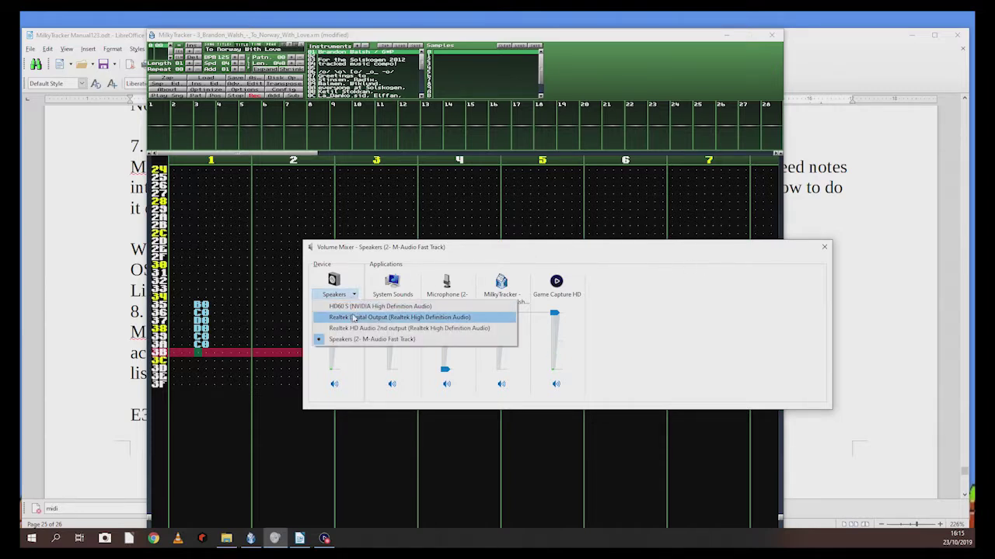
{"action": "left_click", "coordinate": [353, 318]}
{"action": "left_click", "coordinate": [335, 386]}
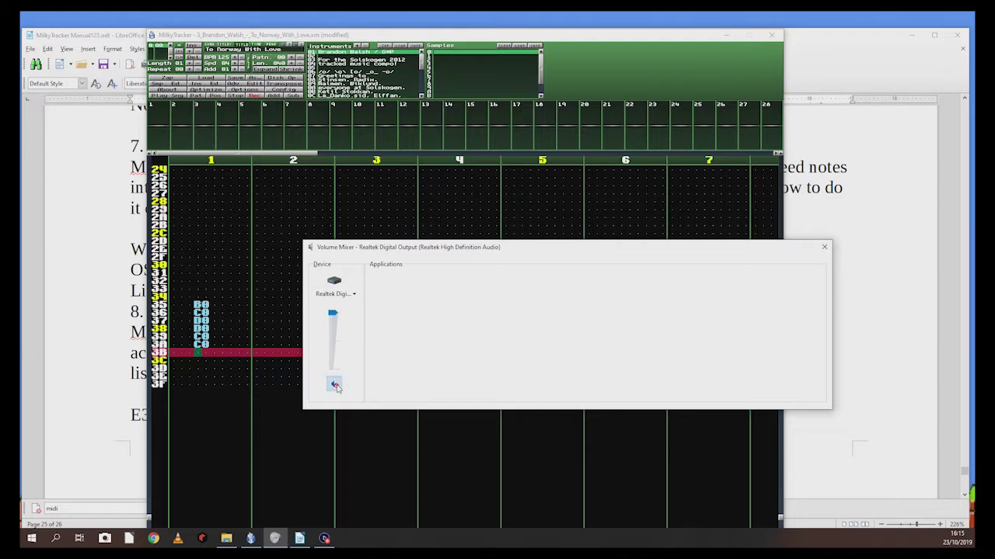
{"action": "left_click", "coordinate": [341, 294]}
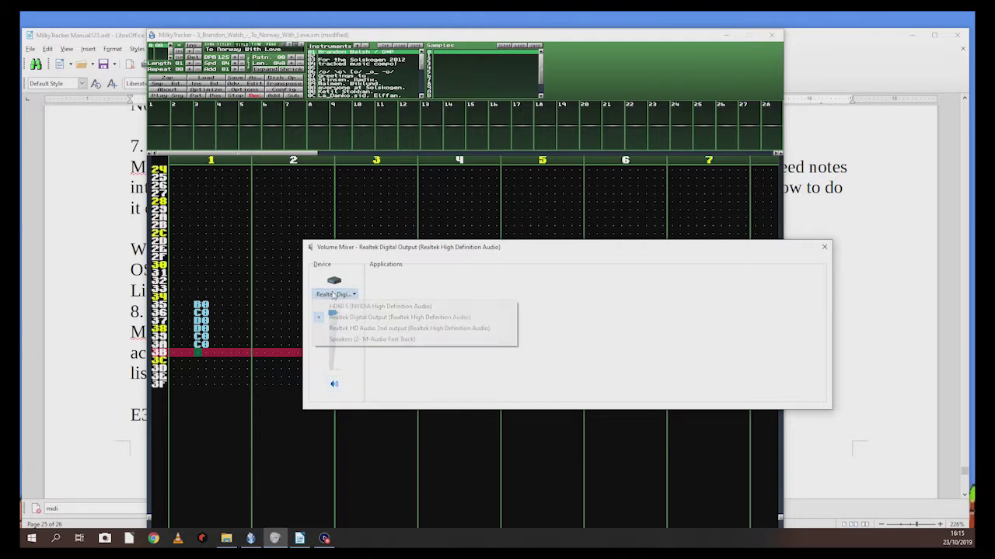
{"action": "left_click", "coordinate": [350, 339]}
Try the Microphone application's volume at maximum and lower it again to minimum.
{"action": "left_click_drag", "start_coordinate": [445, 372], "coordinate": [451, 307]}
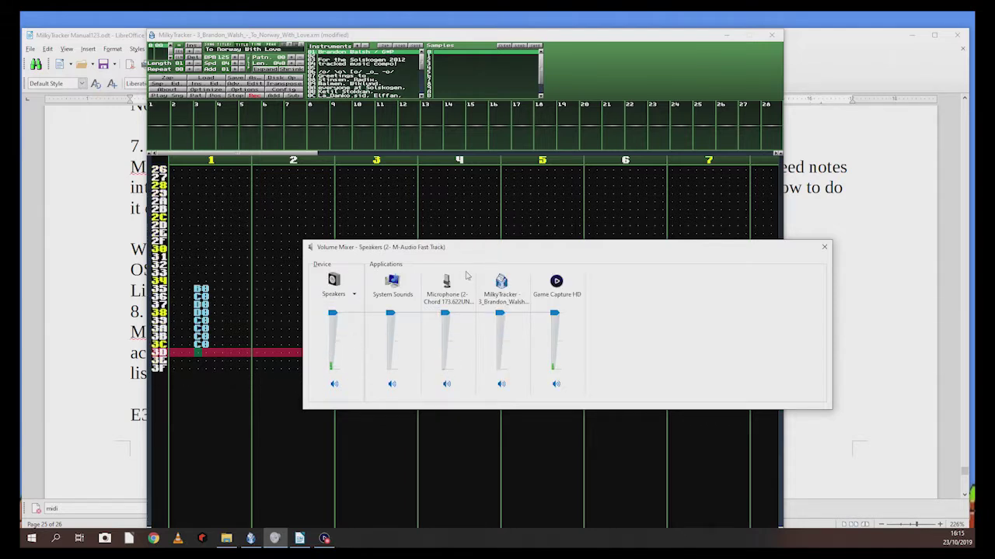
{"action": "left_click_drag", "start_coordinate": [445, 313], "coordinate": [444, 369]}
View the output devices available in the Volume Mixer, leaving the selected device as it is.
{"action": "mouse_move", "coordinate": [333, 314]}
{"action": "left_click", "coordinate": [348, 295]}
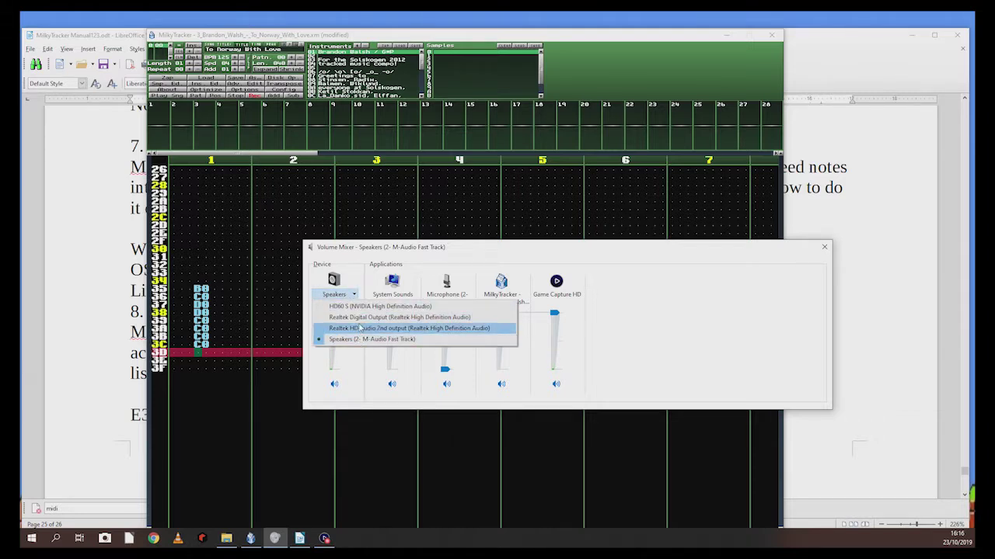
{"action": "key", "text": "Escape"}
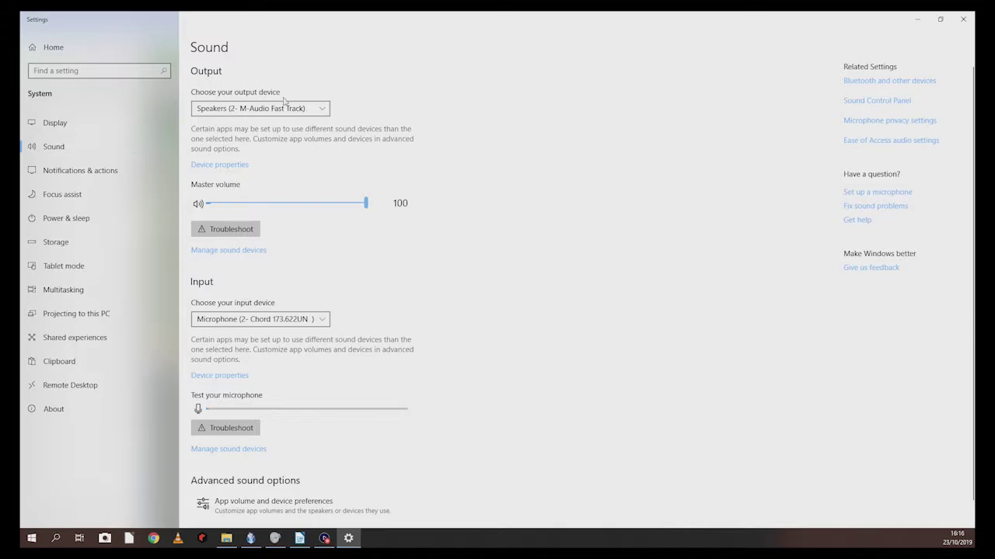
Arrange the Windows Sound settings beside the Volume Mixer and set the output device to Realtek HD Audio 2nd output.
{"action": "left_click_drag", "start_coordinate": [431, 16], "coordinate": [349, 219]}
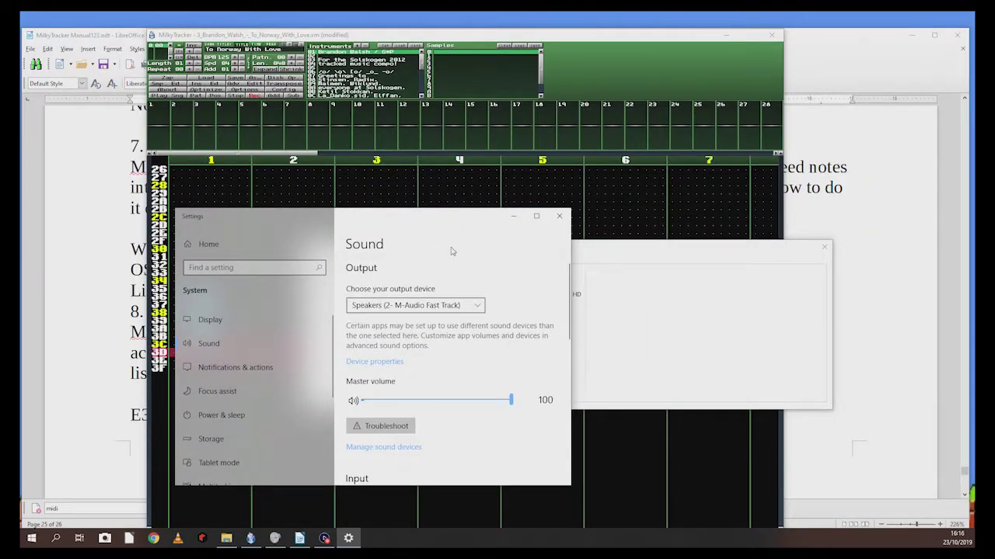
{"action": "left_click_drag", "start_coordinate": [433, 225], "coordinate": [339, 227]}
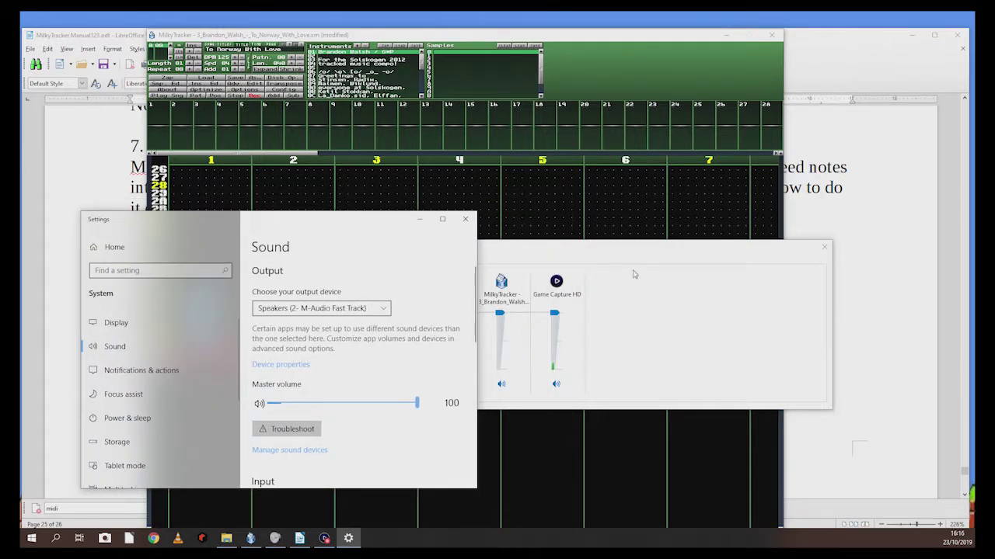
{"action": "left_click", "coordinate": [566, 261]}
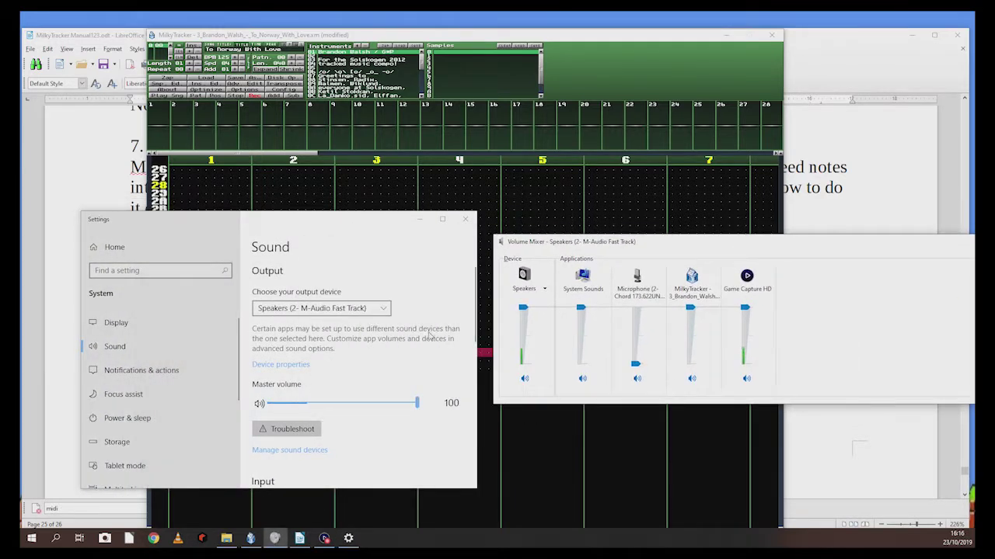
{"action": "left_click", "coordinate": [385, 309]}
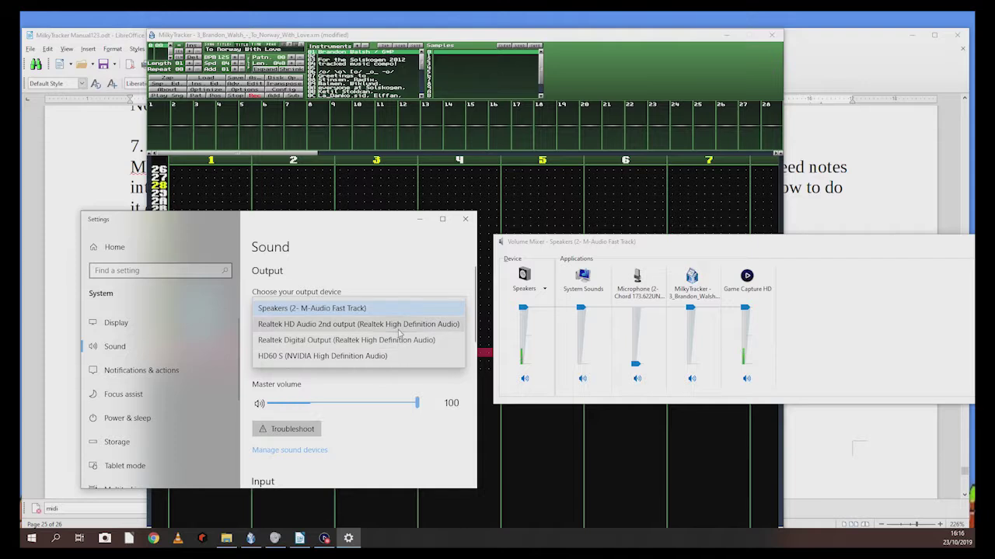
{"action": "left_click", "coordinate": [398, 326]}
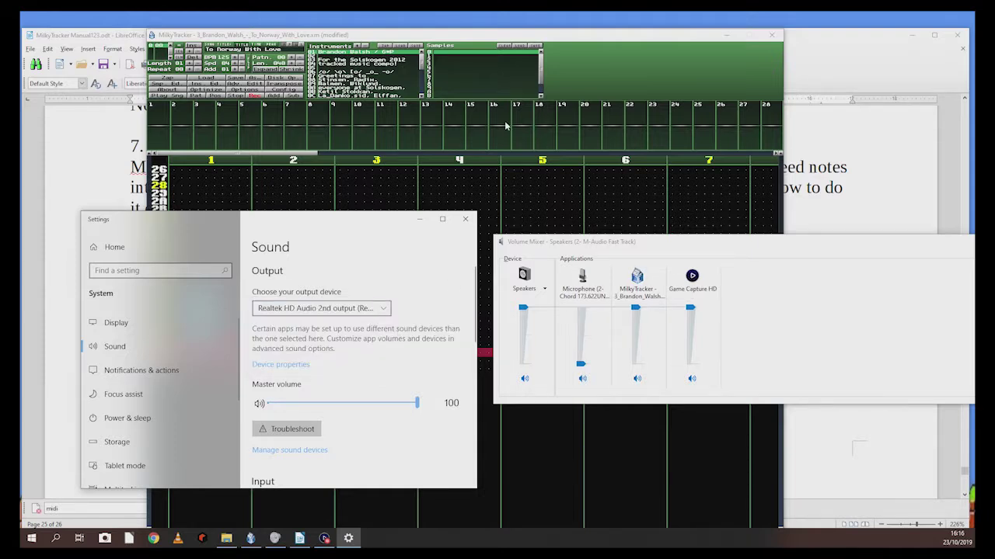
Return to MilkyTracker and enter C0 at row 3D of channel 1 to test the new output device.
{"action": "left_click", "coordinate": [571, 59]}
{"action": "key", "text": "z"}
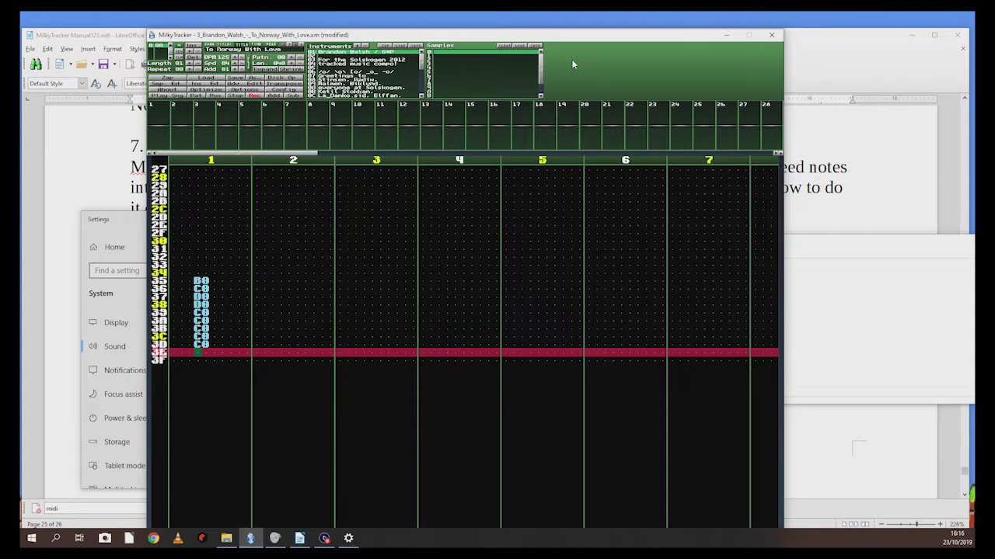
{"action": "key", "text": "Down"}
{"action": "key", "text": "Down"}
{"action": "key", "text": "Down"}
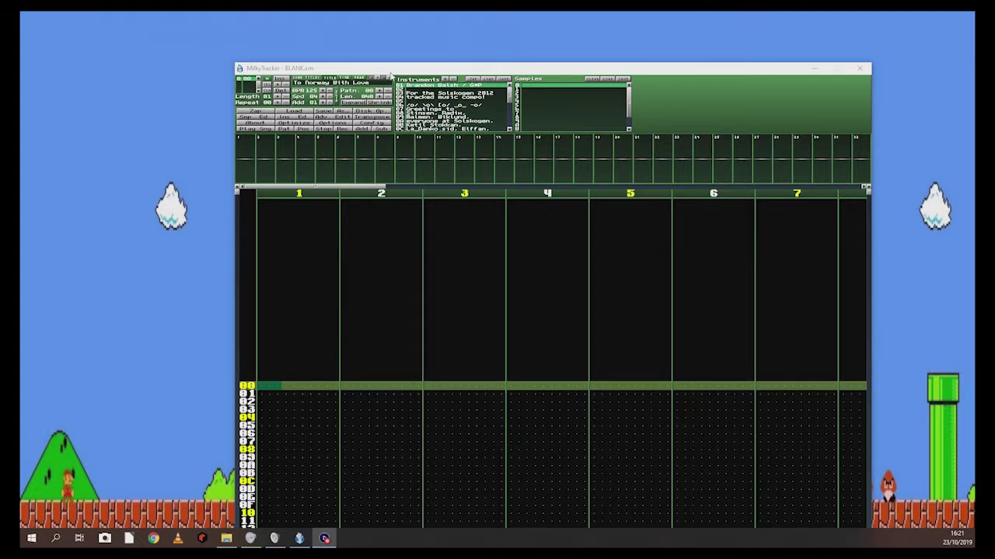
{"action": "mouse_move", "coordinate": [392, 69]}
{"action": "left_mouse_down"}
{"action": "mouse_move", "coordinate": [397, 86]}
{"action": "mouse_move", "coordinate": [388, 73]}
{"action": "left_mouse_up"}
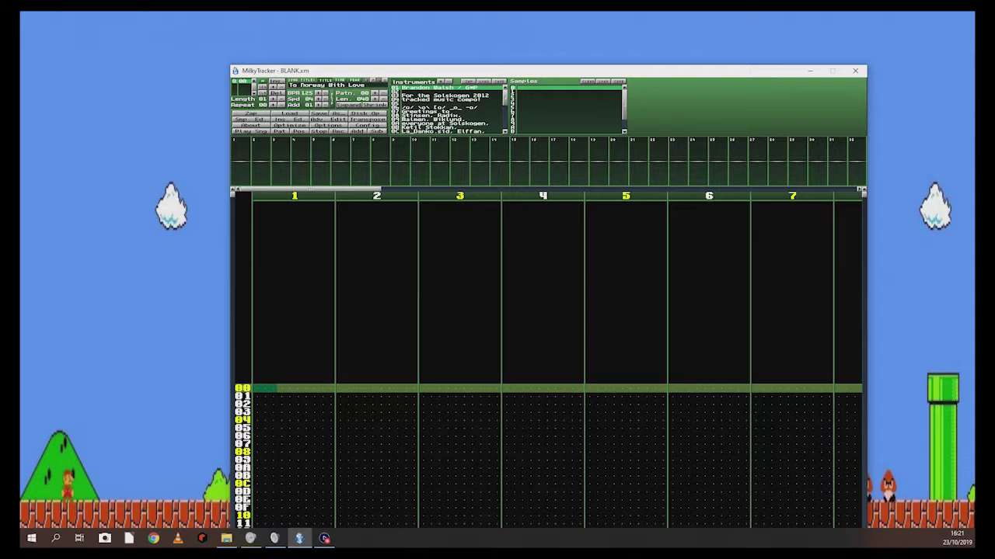
{"action": "left_click", "coordinate": [250, 537]}
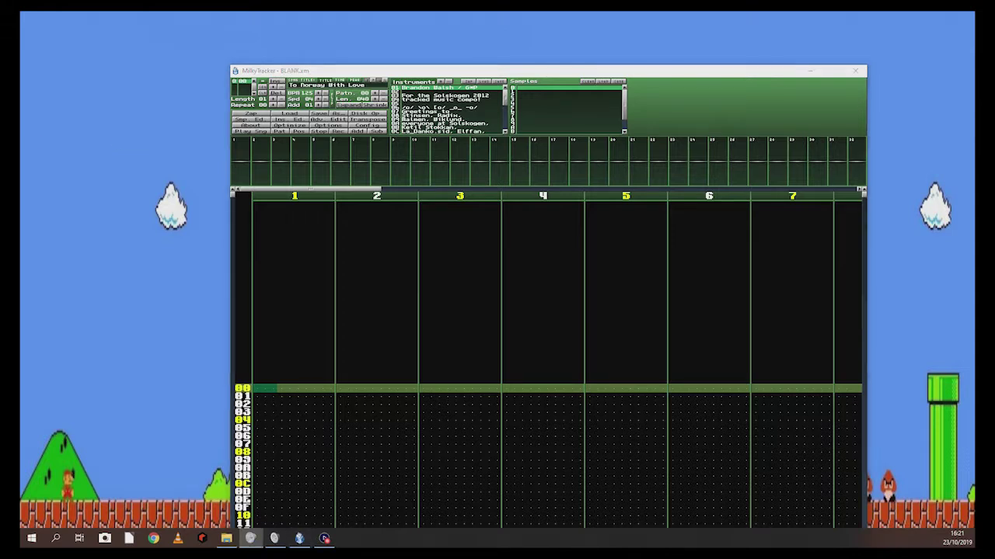
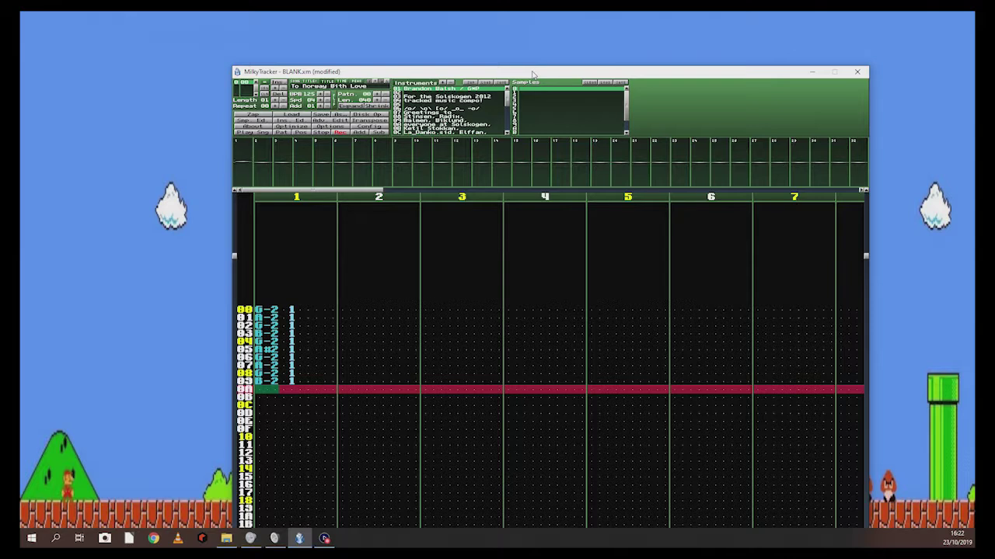
Record G-2, A#2, C-3, D-3, E-3, D-3, C-3, B-2 and A-2 into rows 0A to 12 of channel 1.
{"action": "key", "text": "j"}
{"action": "key", "text": "comma"}
{"action": "key", "text": "period"}
{"action": "key", "text": "comma"}
{"action": "key", "text": "period"}
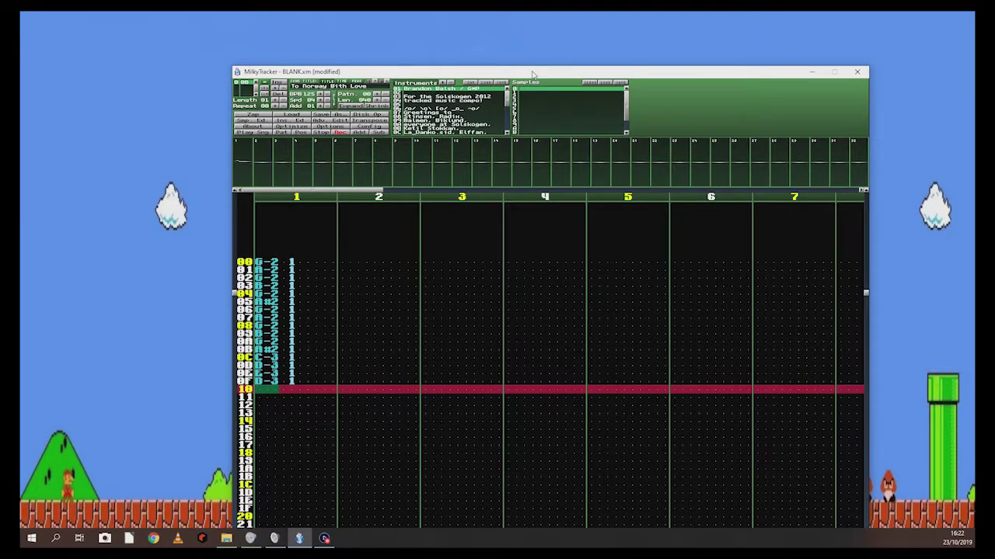
{"action": "key", "text": "comma"}
{"action": "key", "text": "m"}
{"action": "key", "text": "n"}
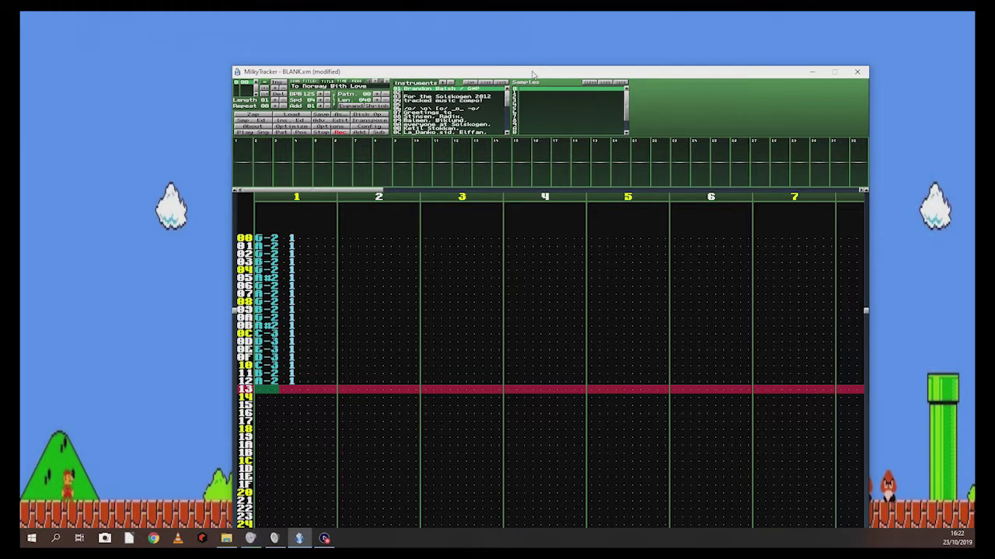
Delete all recorded notes from rows 00 to 12 of channel 1 and return the cursor to row 00.
{"action": "key", "text": "Up"}
{"action": "key", "text": "Up"}
{"action": "key", "text": "Up"}
{"action": "key", "text": "Up"}
{"action": "key", "text": "Up"}
{"action": "key", "text": "Up"}
{"action": "key", "text": "Up"}
{"action": "key", "text": "Up"}
{"action": "key", "text": "Up"}
{"action": "key", "text": "Up"}
{"action": "key", "text": "Up"}
{"action": "key", "text": "Up"}
{"action": "key", "text": "Up"}
{"action": "key", "text": "Up"}
{"action": "key", "text": "Up"}
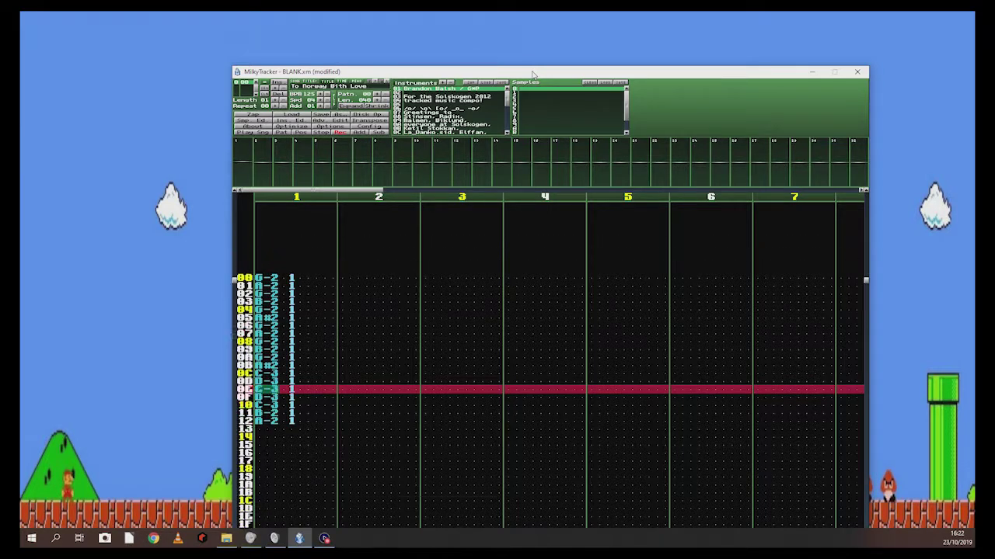
{"action": "key", "text": "Up"}
{"action": "key", "text": "Up"}
{"action": "key", "text": "Up"}
{"action": "key", "text": "Up"}
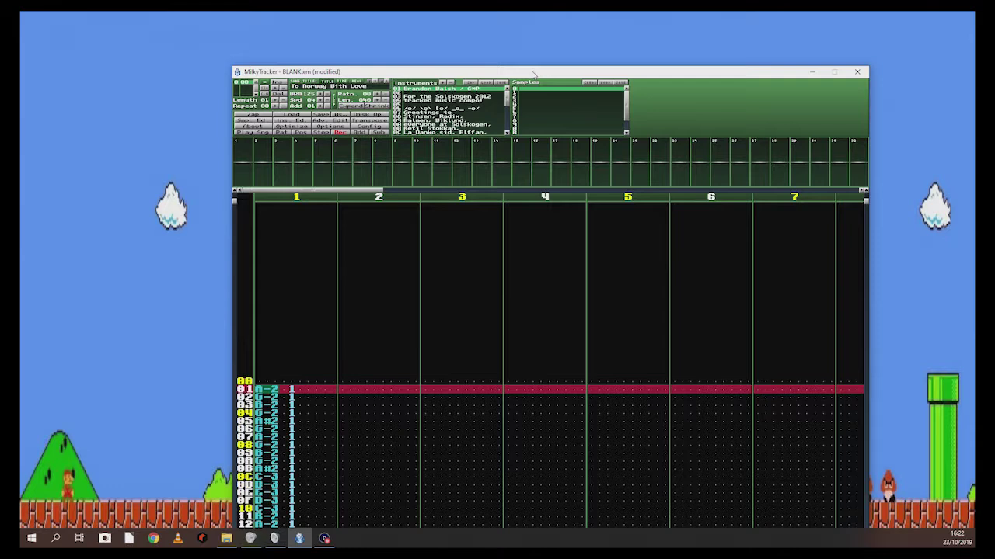
{"action": "key", "text": "Delete"}
{"action": "key", "text": "Delete"}
{"action": "key", "text": "Delete"}
{"action": "key", "text": "Delete"}
{"action": "key", "text": "Delete"}
{"action": "key", "text": "Delete"}
{"action": "key", "text": "Delete"}
{"action": "key", "text": "Delete"}
{"action": "key", "text": "Delete"}
{"action": "key", "text": "Delete"}
{"action": "key", "text": "Delete"}
{"action": "key", "text": "Delete"}
{"action": "key", "text": "Delete"}
{"action": "key", "text": "Delete"}
{"action": "key", "text": "Delete"}
{"action": "key", "text": "Delete"}
{"action": "key", "text": "Delete"}
{"action": "key", "text": "Delete"}
{"action": "key", "text": "Delete"}
{"action": "key", "text": "Delete"}
{"action": "key", "text": "Up"}
{"action": "key", "text": "Up"}
{"action": "key", "text": "Up"}
{"action": "key", "text": "Up"}
{"action": "key", "text": "Up"}
{"action": "key", "text": "Up"}
{"action": "key", "text": "Up"}
{"action": "key", "text": "Up"}
{"action": "key", "text": "Up"}
{"action": "key", "text": "Up"}
{"action": "key", "text": "Up"}
{"action": "key", "text": "Up"}
{"action": "key", "text": "Up"}
{"action": "key", "text": "Up"}
{"action": "key", "text": "Up"}
{"action": "key", "text": "Up"}
{"action": "key", "text": "Up"}
{"action": "key", "text": "Up"}
{"action": "key", "text": "Up"}
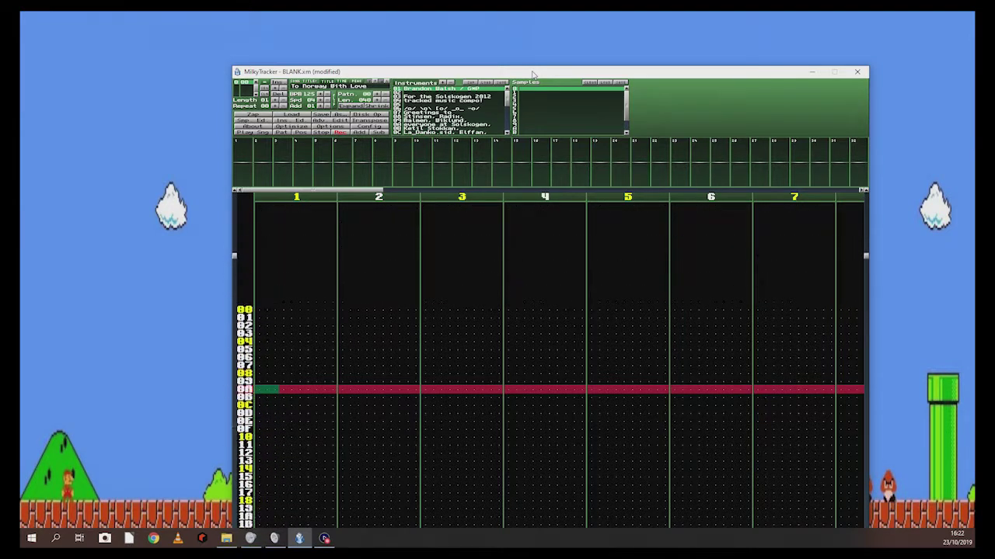
{"action": "key", "text": "Up"}
{"action": "key", "text": "Up"}
{"action": "key", "text": "Up"}
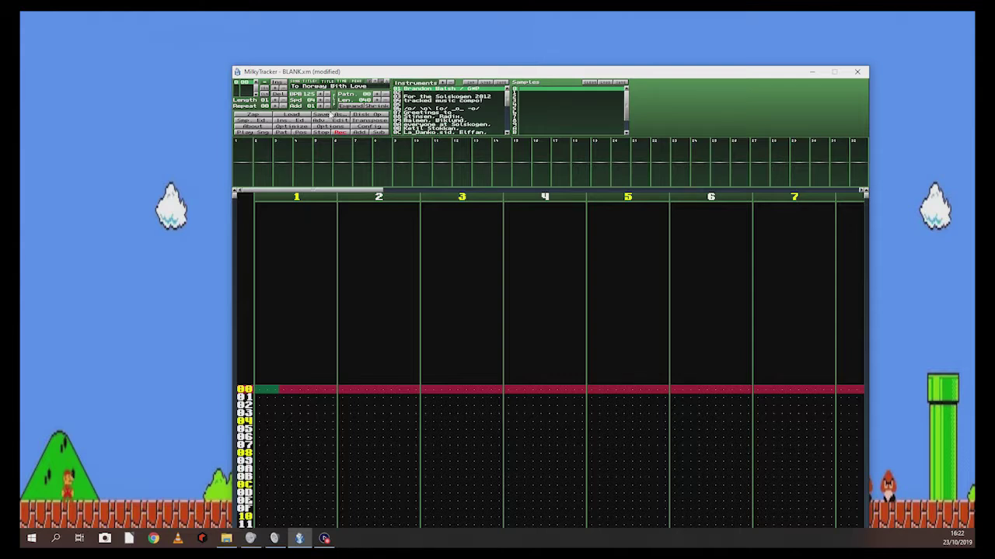
Set the Add value to 04 and enter notes running up and down between C-3 and G-3 on every fourth row of channel 1.
{"action": "left_click", "coordinate": [321, 106]}
{"action": "key", "text": "z"}
{"action": "key", "text": "x"}
{"action": "key", "text": "c"}
{"action": "key", "text": "v"}
{"action": "key", "text": "b"}
{"action": "key", "text": "v"}
{"action": "key", "text": "c"}
{"action": "key", "text": "x"}
{"action": "key", "text": "z"}
{"action": "key", "text": "x"}
{"action": "key", "text": "c"}
{"action": "key", "text": "v"}
{"action": "key", "text": "b"}
Turn off record mode and play the current pattern from row 00.
{"action": "key", "text": "shift+Return"}
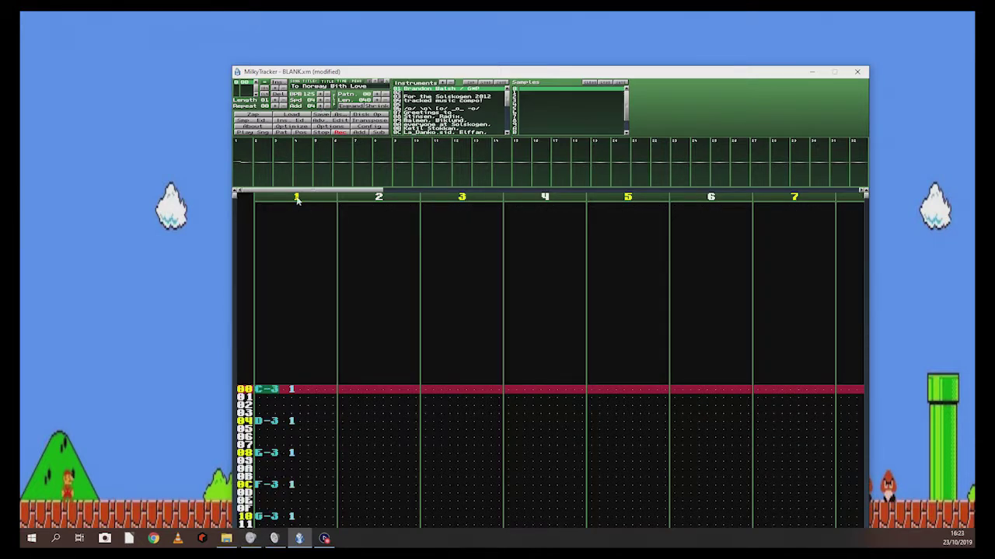
{"action": "key", "text": "space"}
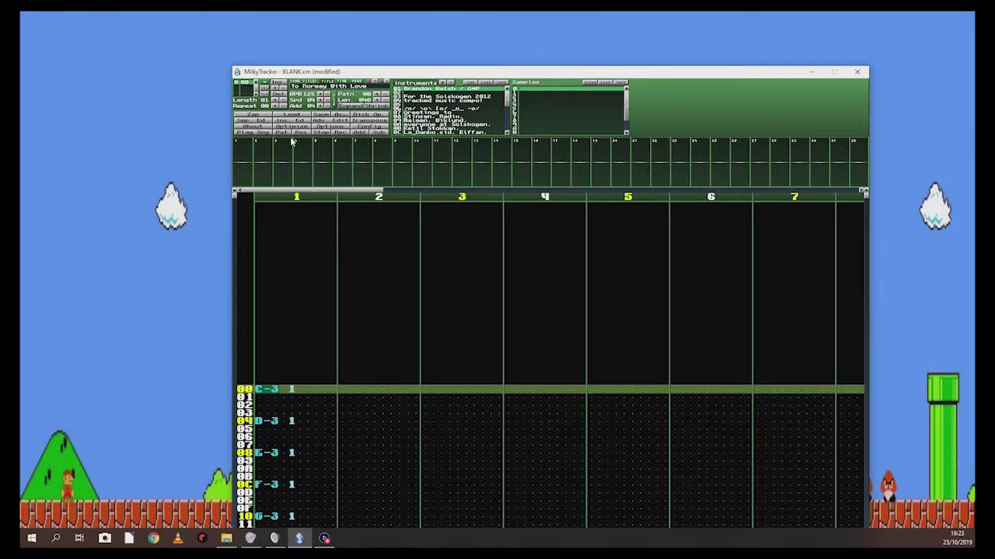
{"action": "left_click", "coordinate": [286, 135]}
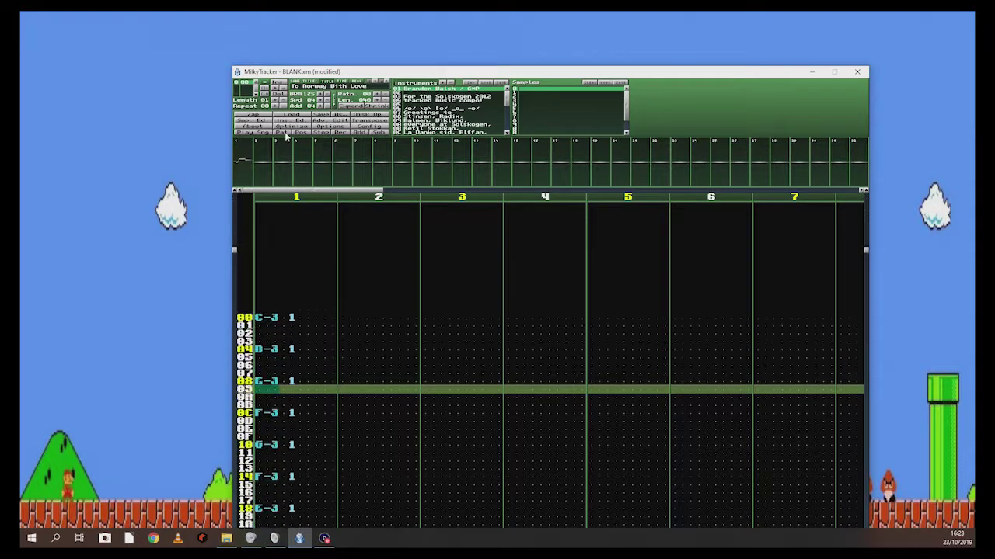